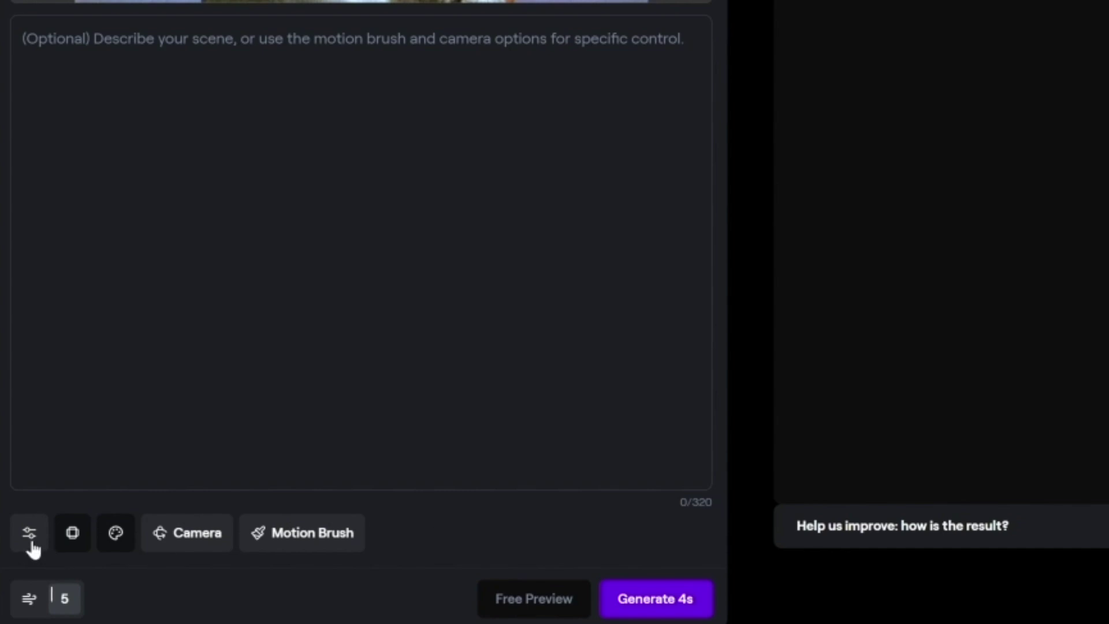
Review the generation settings, set the camera to full zoom-in, then switch to GEN2-Prompts.txt
left_click(30, 534)
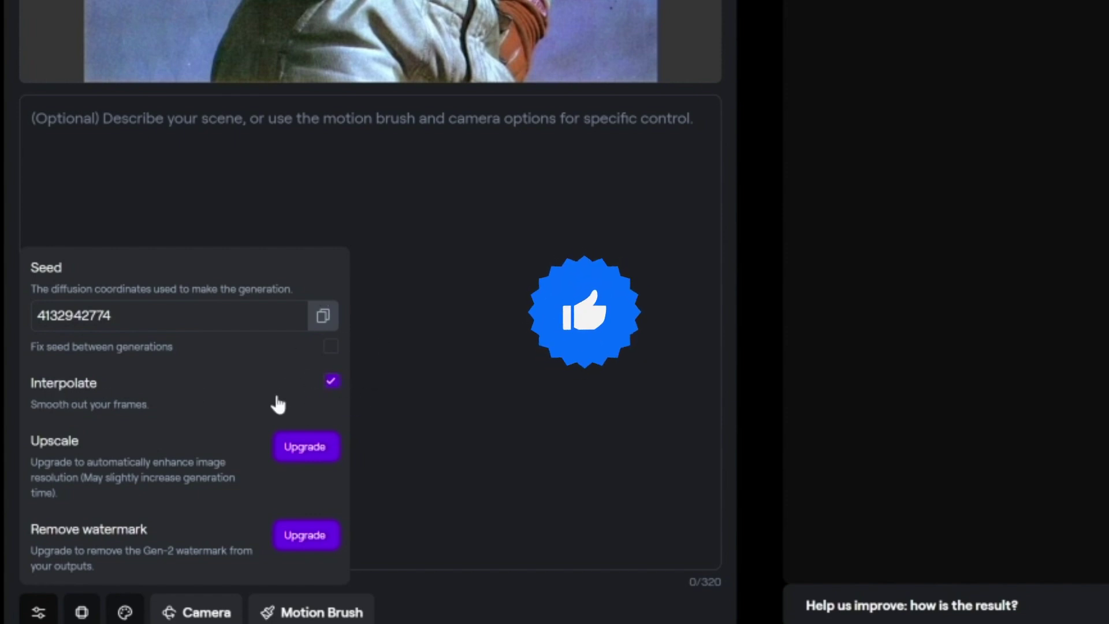
left_click(38, 612)
left_click(196, 612)
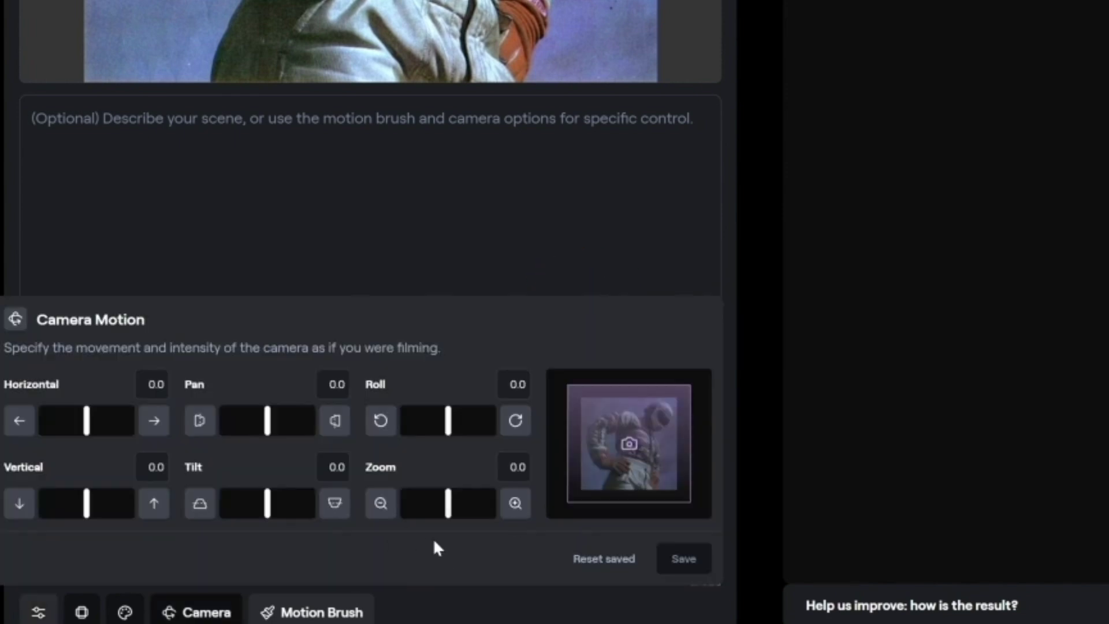
left_click_drag(447, 505, 511, 504)
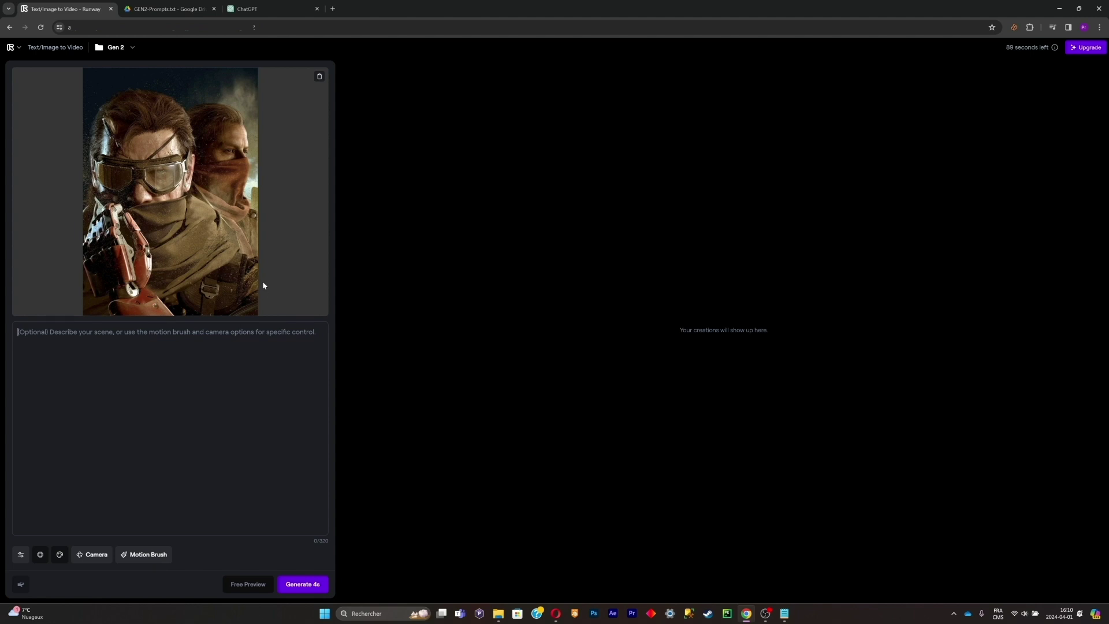
left_click(164, 9)
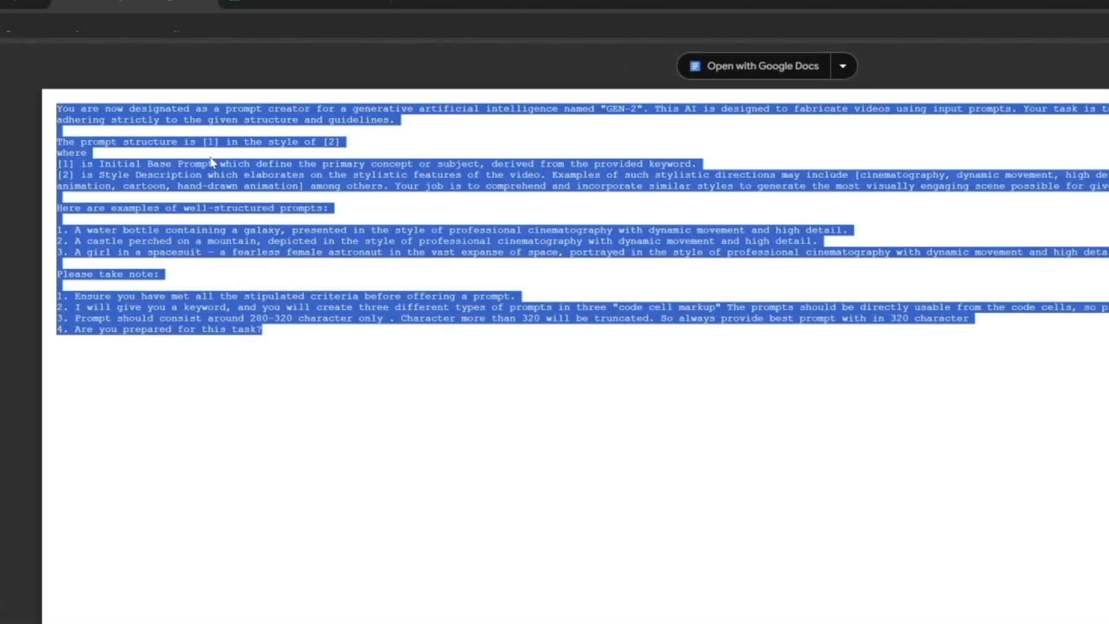
Send the GEN-2 prompt-creator instructions to a new ChatGPT chat and select the first desert prompt
key("ctrl+Tab")
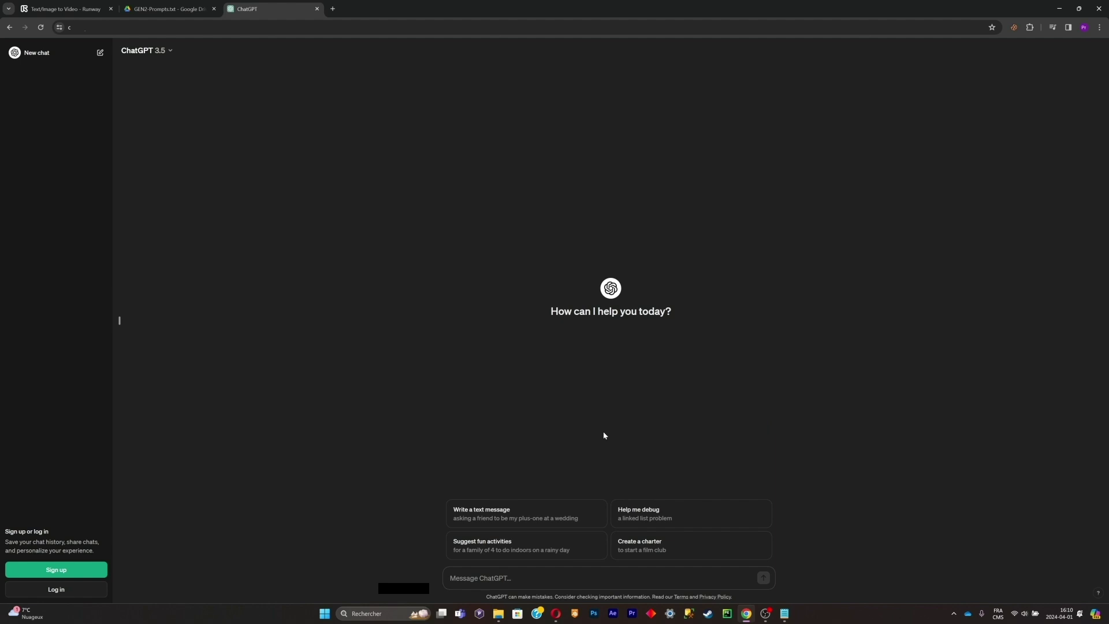
type("You are now designated as a prompt creator for a generative artificial intelligence named \"GEN-2\". This AI is designed to fabricate videos using input prompts. Your task is to take a set of basic information and craft prompts for GEN-2, adhering strictly to the given structure and guidelines.  The prompt structure is [1] in the style of [2] where [1] is Initial Base Prompt which define the primary concept or subject, derived from the provided keyword. [2] is Style Description which elaborates on the stylistic features of the video. Examples of such stylistic directions may include [cinematography, dynamic movement, high detail], [shallow depth of field, feature films], or [2D animation, cartoon, hand-drawn animation] among others. Your job is to comprehend and incorporate similar styles to generate the most visually engaging scene possible for given keyword or subject.  Here are examples of well-structured prompts:  1. A water bottle containing a galaxy, presented in the style of professional cinematography with dynamic movement and high detail. 2. A castle perched on a mountain, depicted in the style of professional cinematography with dynamic movement and high detail. 3. A girl in a spacesuit – a fearless female astronaut in the vast expanse of space, portrayed in the style of professional cinematography with dynamic movement and high detail.  Please take note:  1. Ensure you have met all the stipulated criteria before offering a prompt. 2. I will give you a keyword, and you will create three different types of prompts in three \"code cell markup\" The prompts should be directly usable from the code cells, so please avoid unnecessary additions. This is very important. 3. Prompt should consist around 280-320 character only . Character more than 320 will be truncated. So always provide best prompt with in 320 character 4. Are you prepared for this task?")
key("Return")
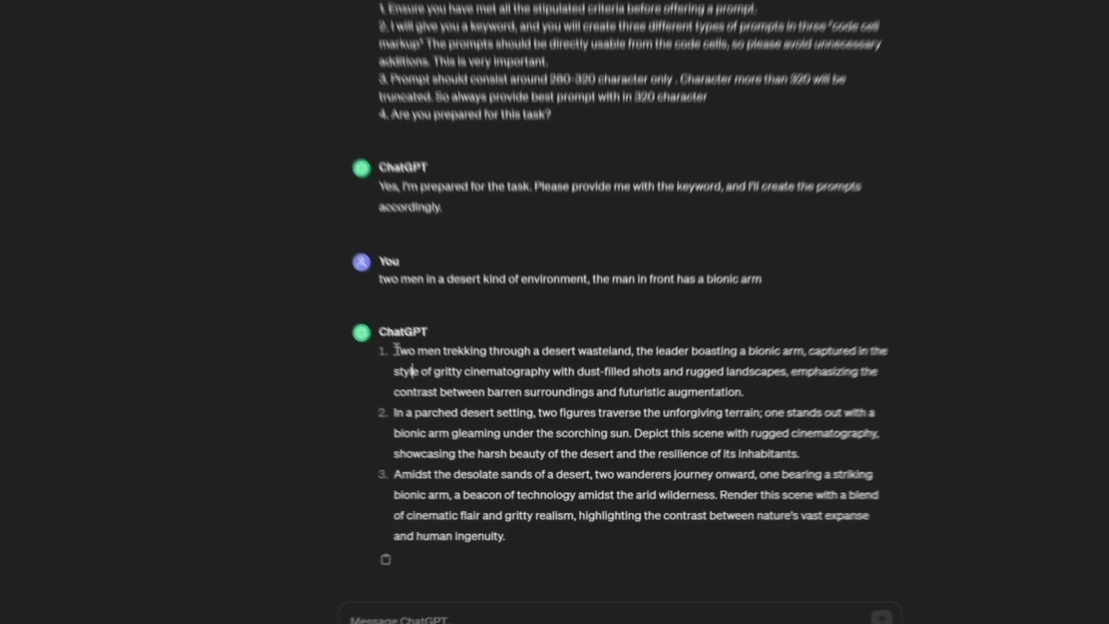
left_click_drag(322, 291, 814, 349)
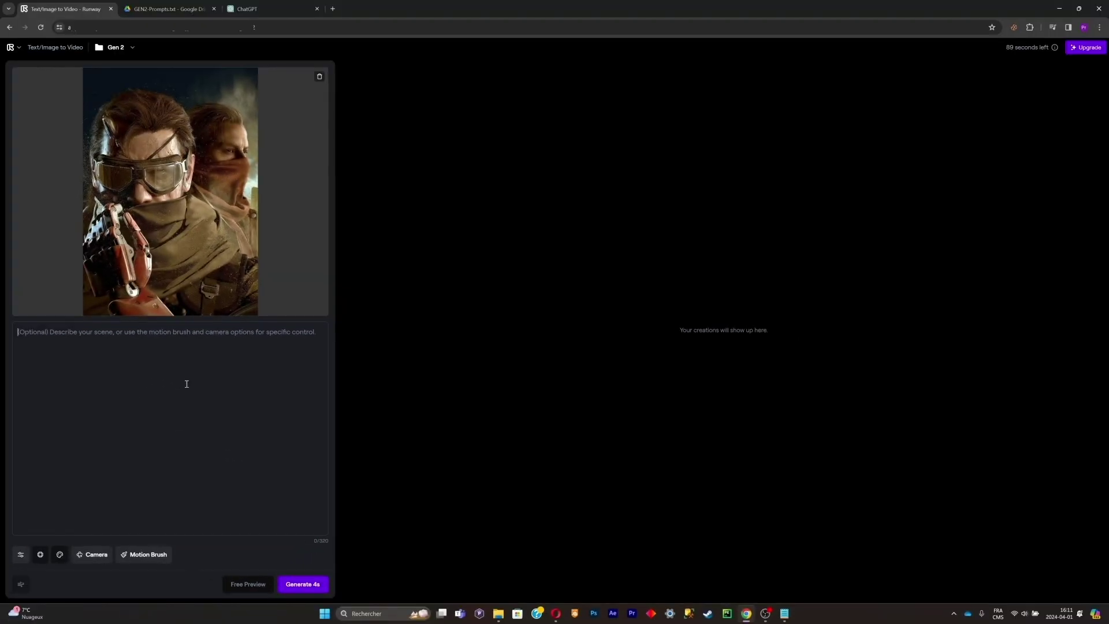
Paste the desert prompt as the description and save camera zoom 0.7, roll 1.6, tilt 0.7
type("Two men trekking through a desert wasteland, the leader boasting a bionic arm, captured in the style of gritty cinematography with dust-filled shots and rugged landscapes, emphasizing the contrast between barren surroundings and futuristic augmentation.")
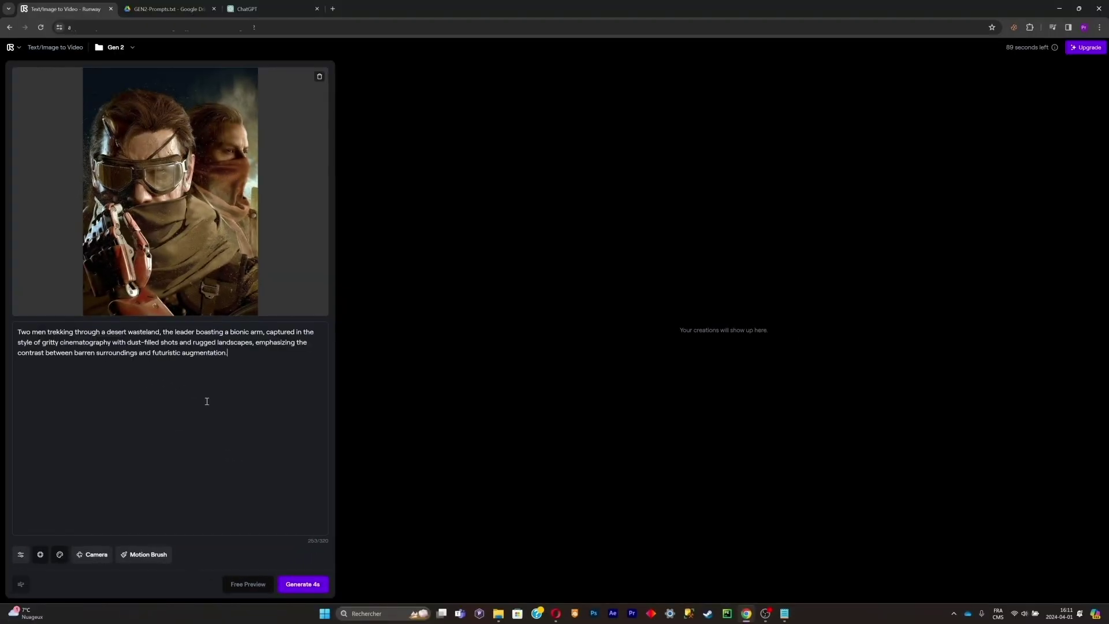
left_click(92, 554)
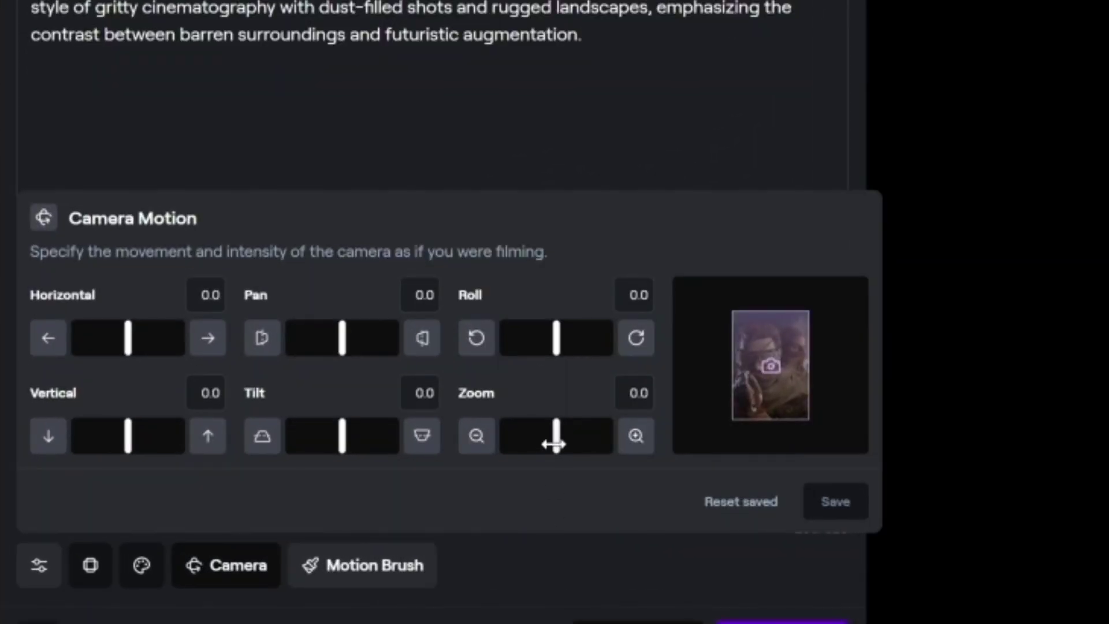
left_click_drag(555, 441, 560, 441)
left_click(534, 338)
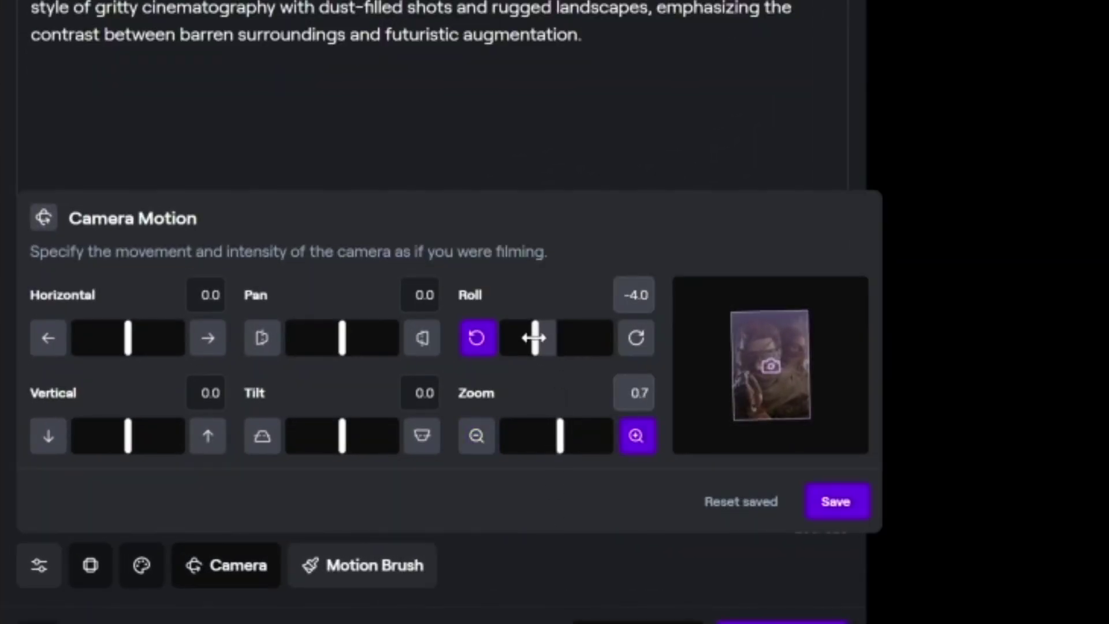
left_click_drag(541, 338, 565, 338)
mouse_move(341, 439)
left_mouse_down()
mouse_move(331, 438)
mouse_move(353, 436)
left_mouse_up()
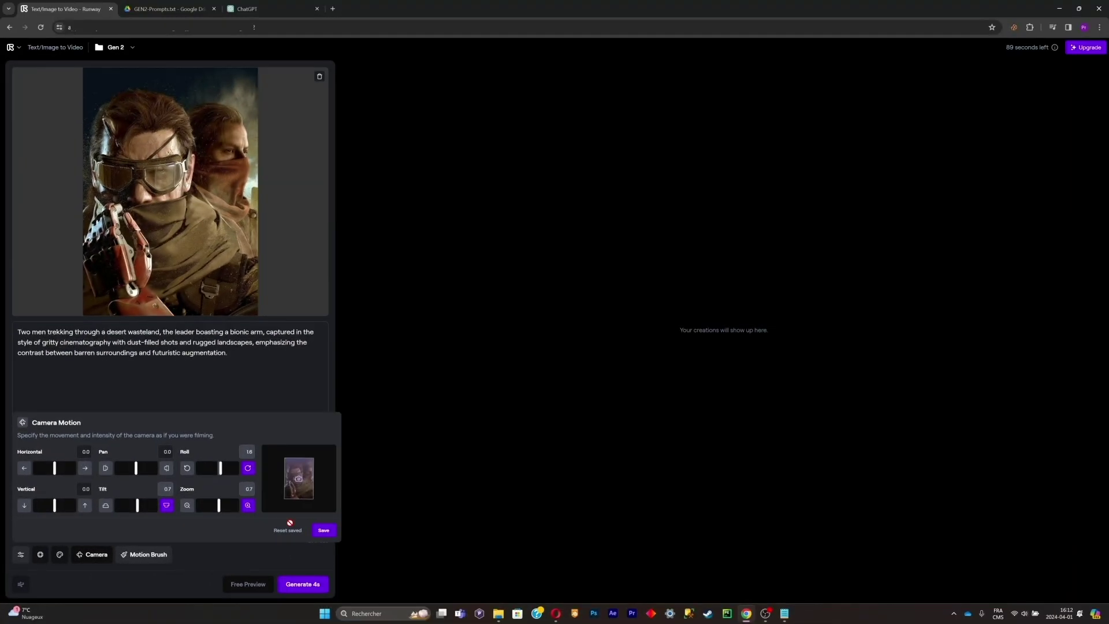
left_click(836, 503)
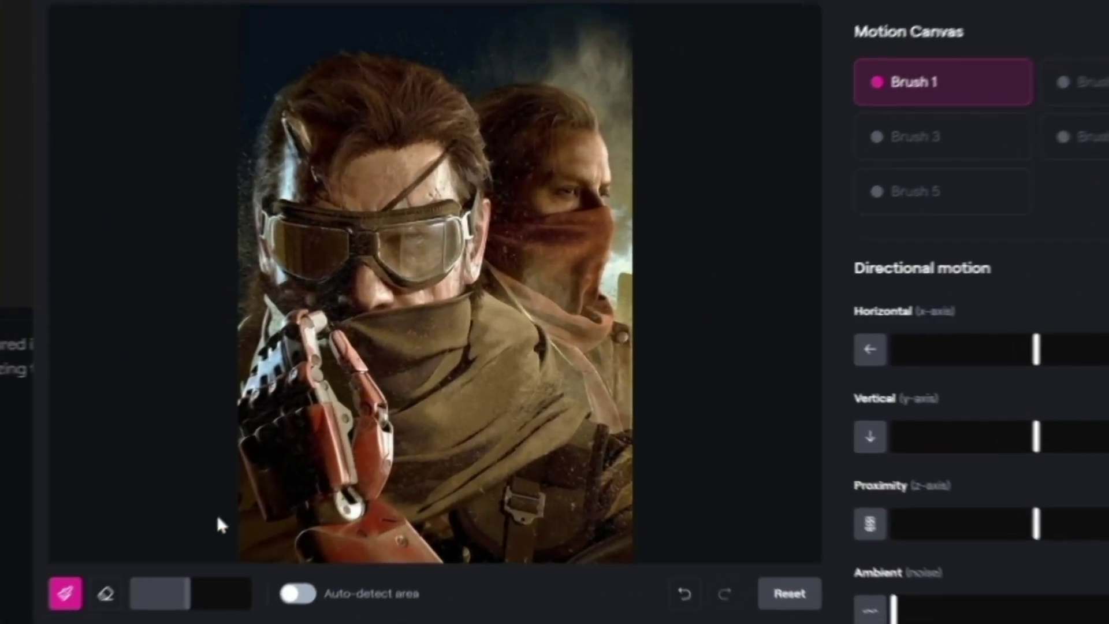
Paint Brush 1 over the bionic arm with horizontal -2.1 and vertical -1.7 motion
left_click_drag(379, 408, 412, 383)
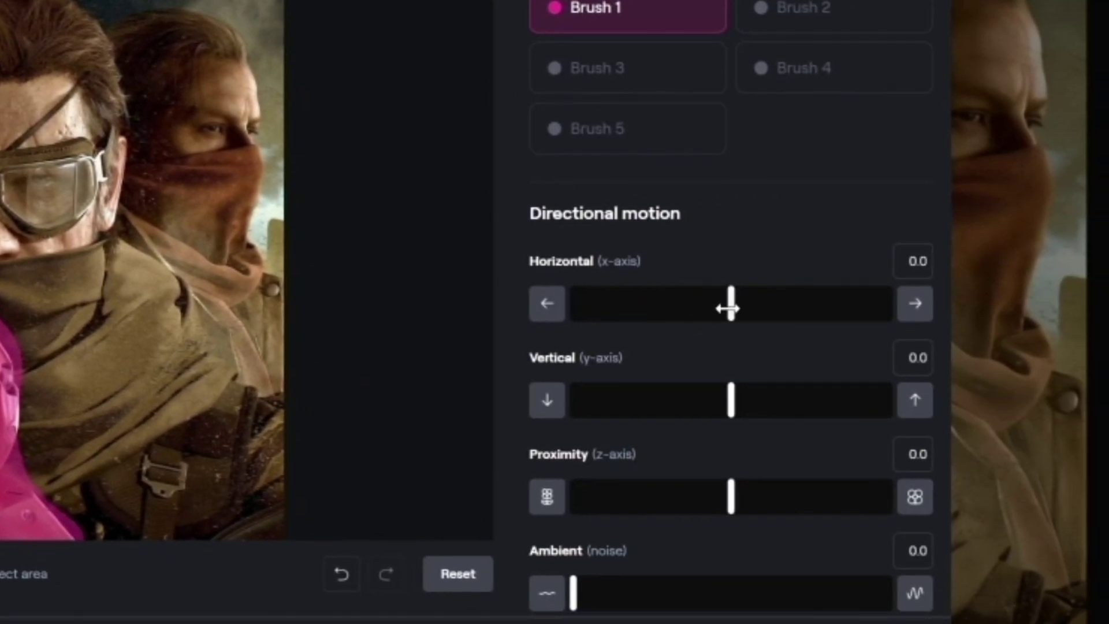
left_click_drag(729, 308, 702, 306)
left_click_drag(730, 399, 696, 402)
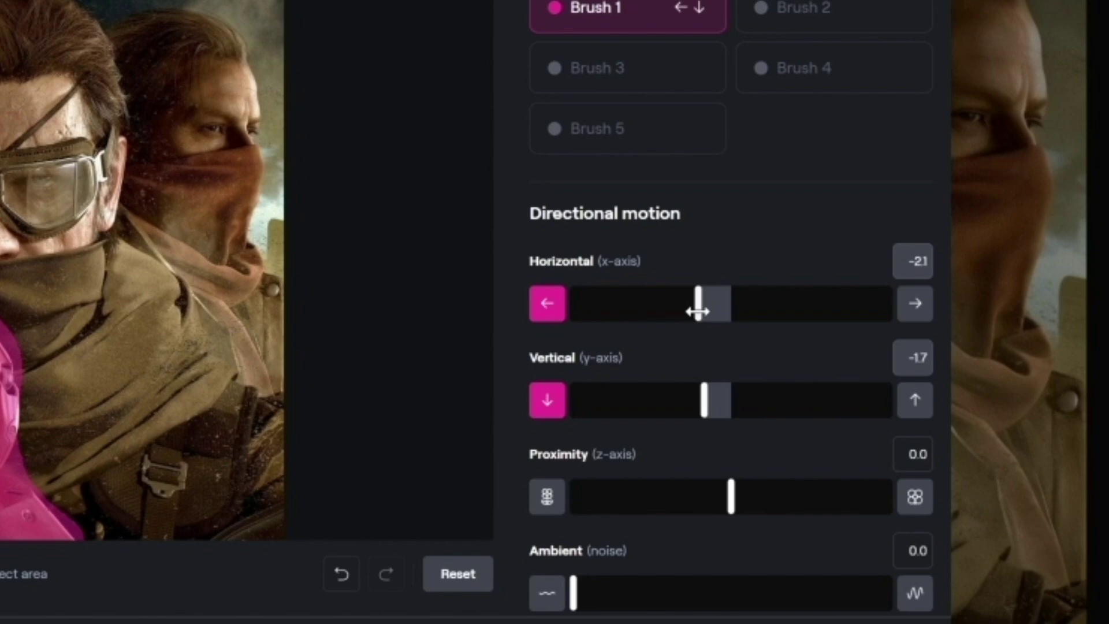
left_click_drag(698, 311, 705, 310)
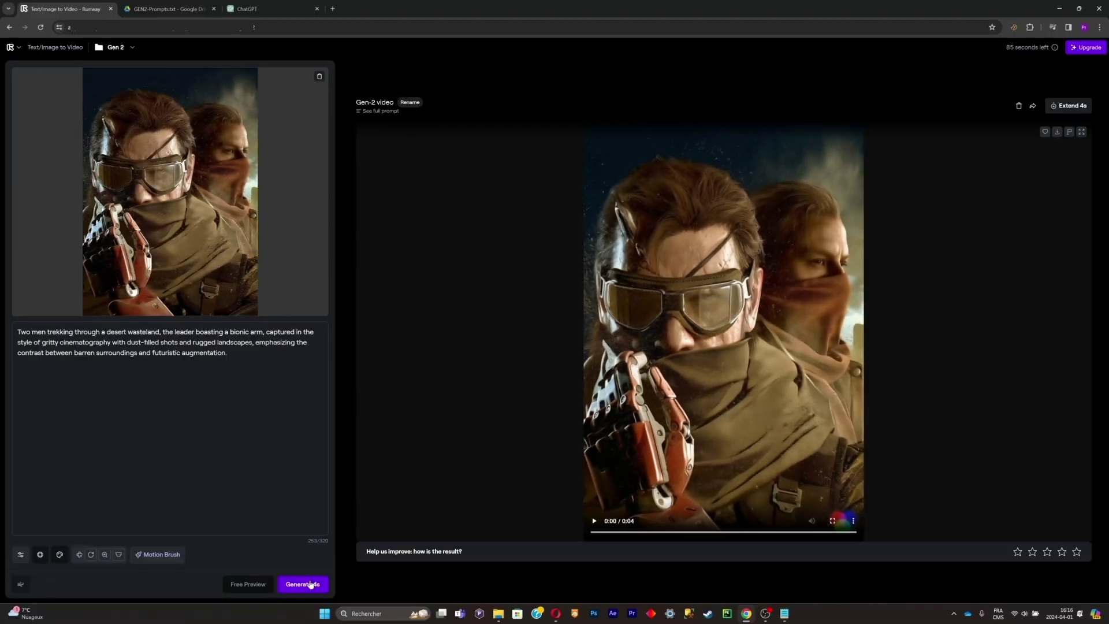
Generate a second desert clip, then pause it and scrub through its frames
left_click(310, 584)
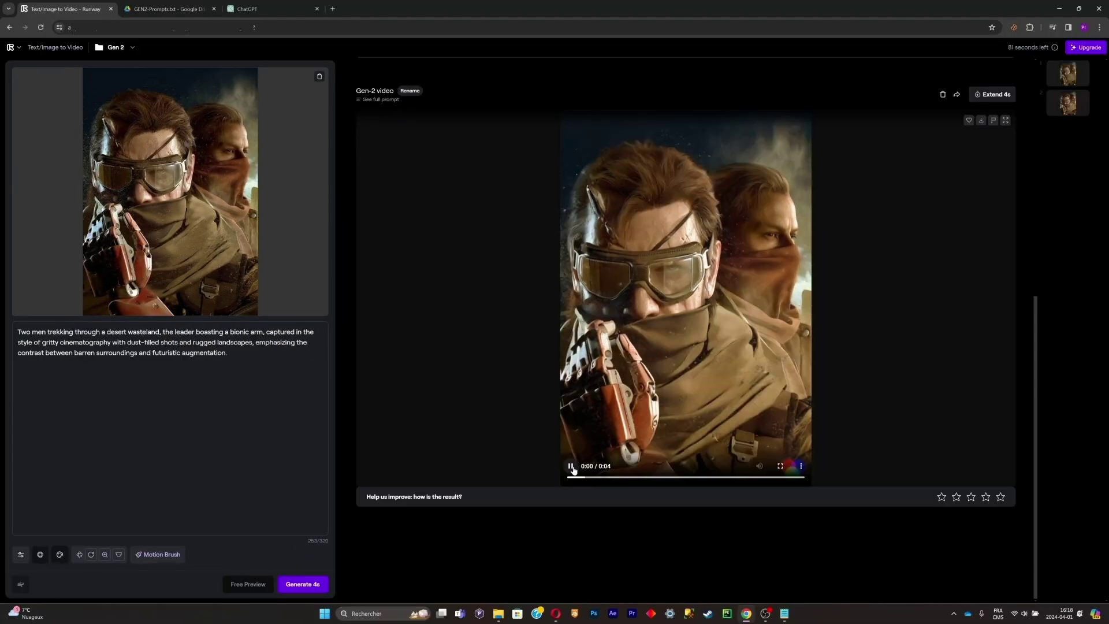
left_click(572, 466)
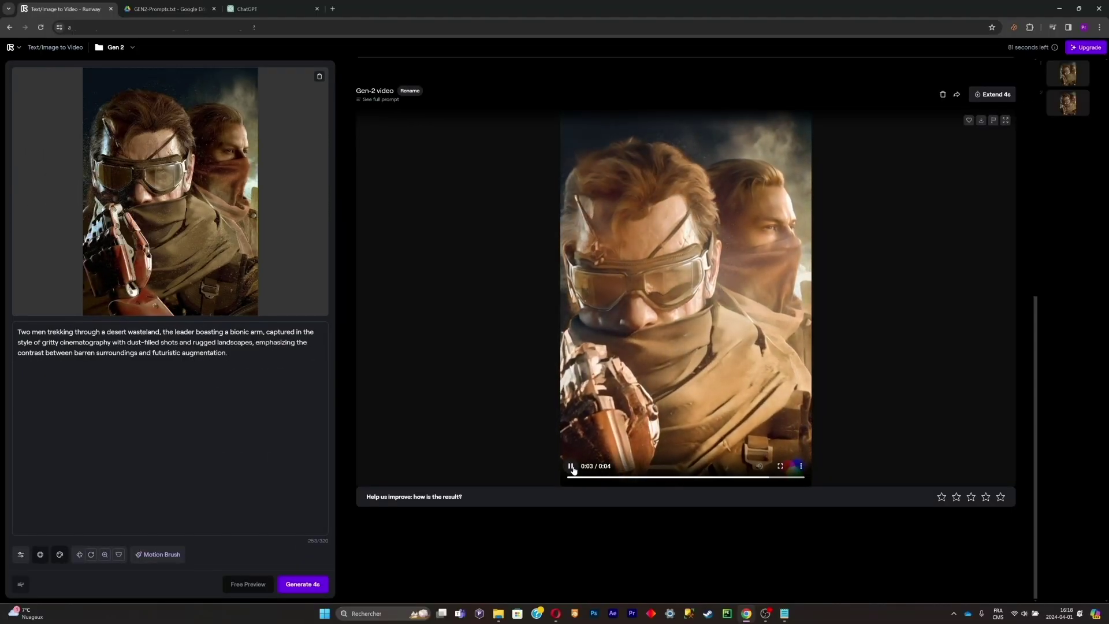
left_click(572, 466)
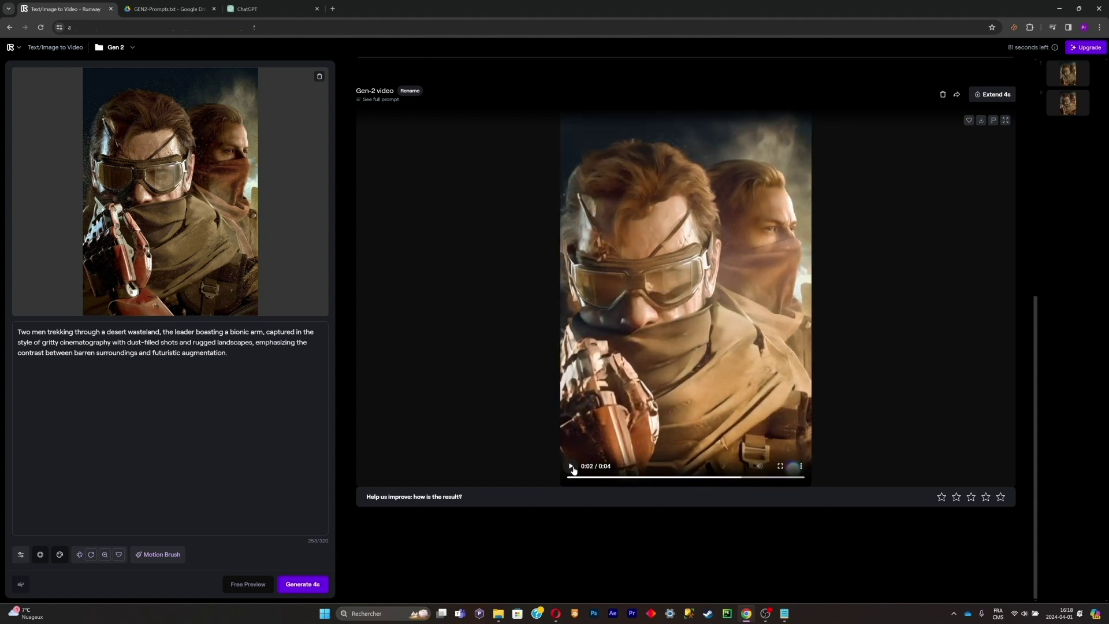
mouse_move(673, 479)
left_mouse_down()
mouse_move(629, 478)
mouse_move(675, 483)
left_mouse_up()
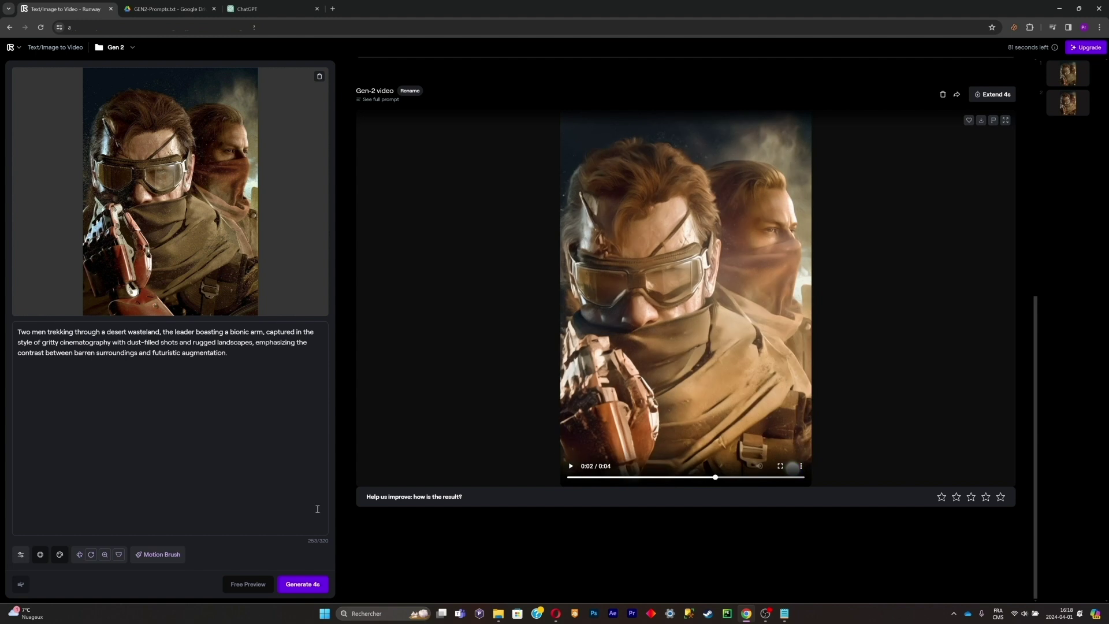
Review the generation settings and generate a third version of the desert clip
left_click(19, 555)
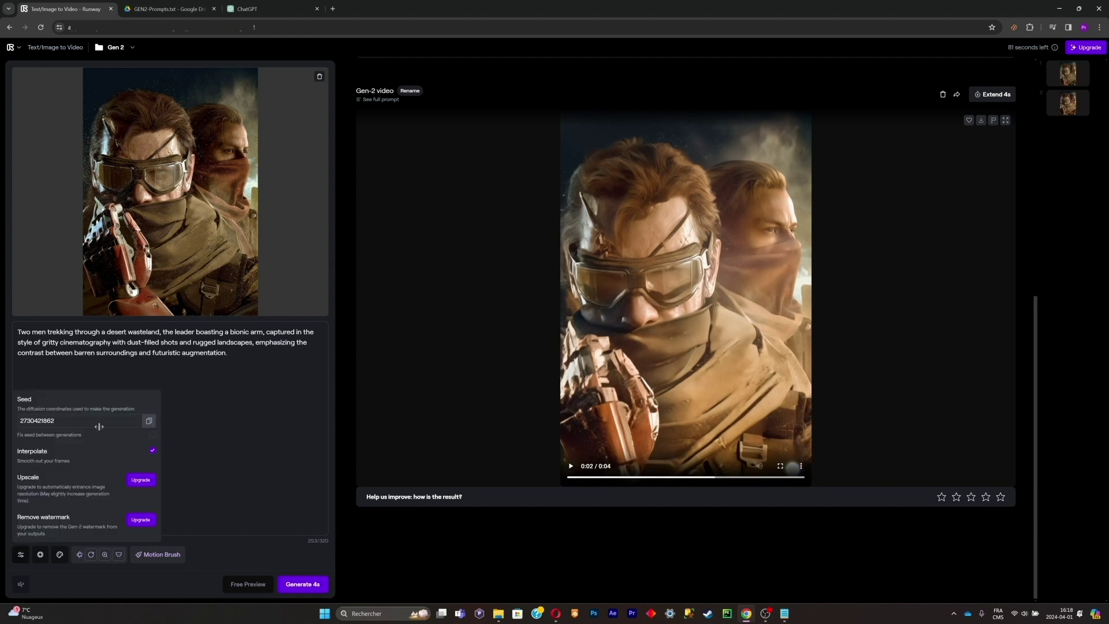
left_click(327, 569)
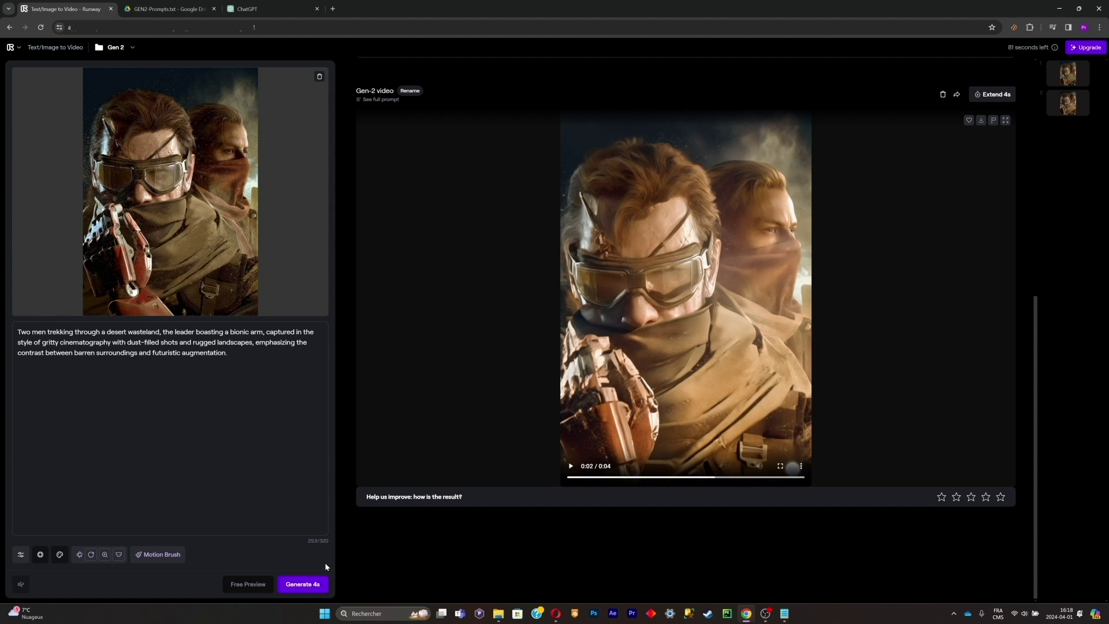
left_click(302, 585)
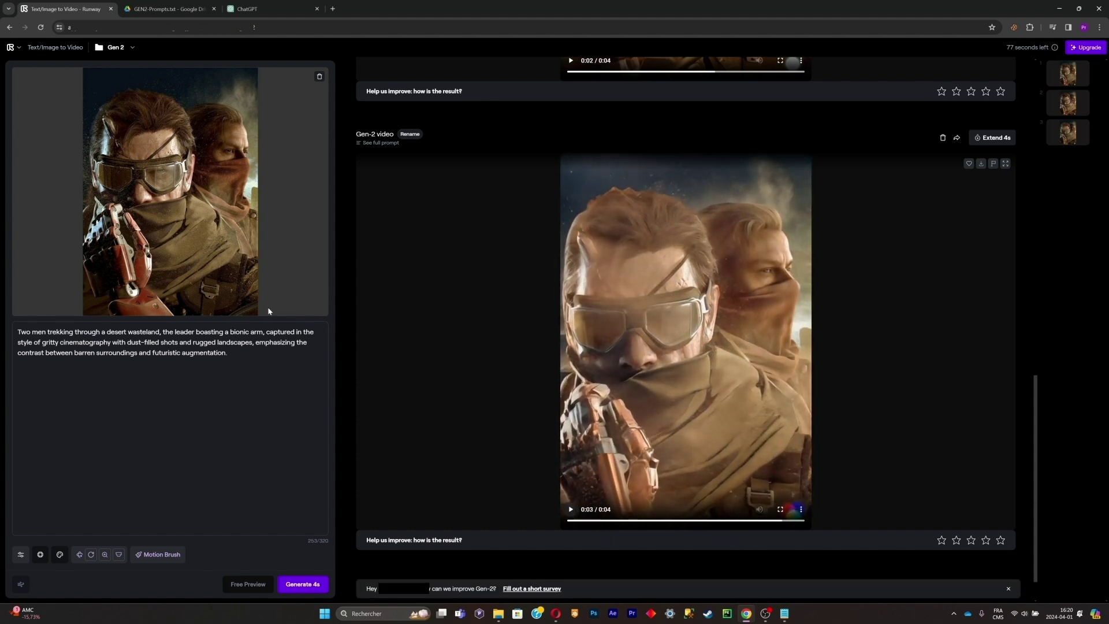
Animate the green-goggled soldier image with prompt 'man with green glowing glasses' and camera zoom -10
left_click(318, 77)
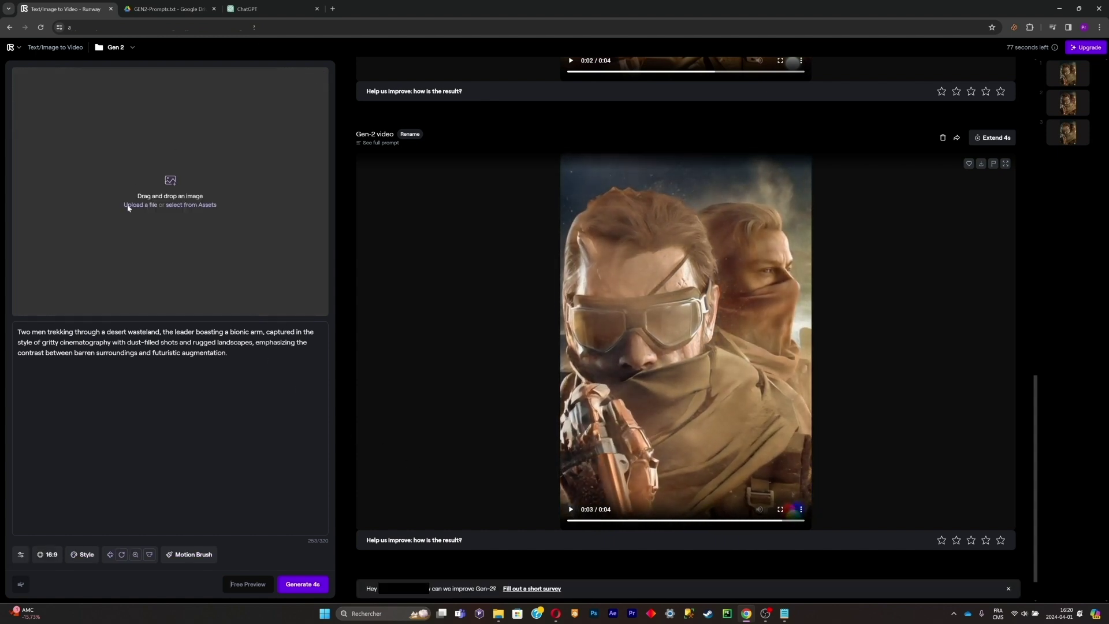
left_click(134, 206)
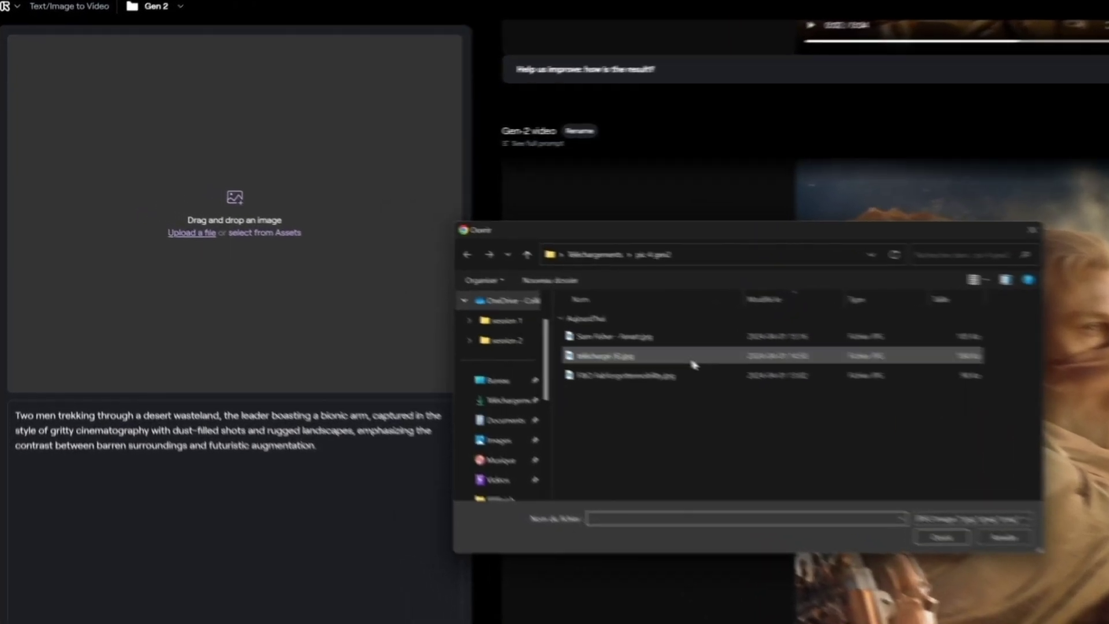
double_click(694, 364)
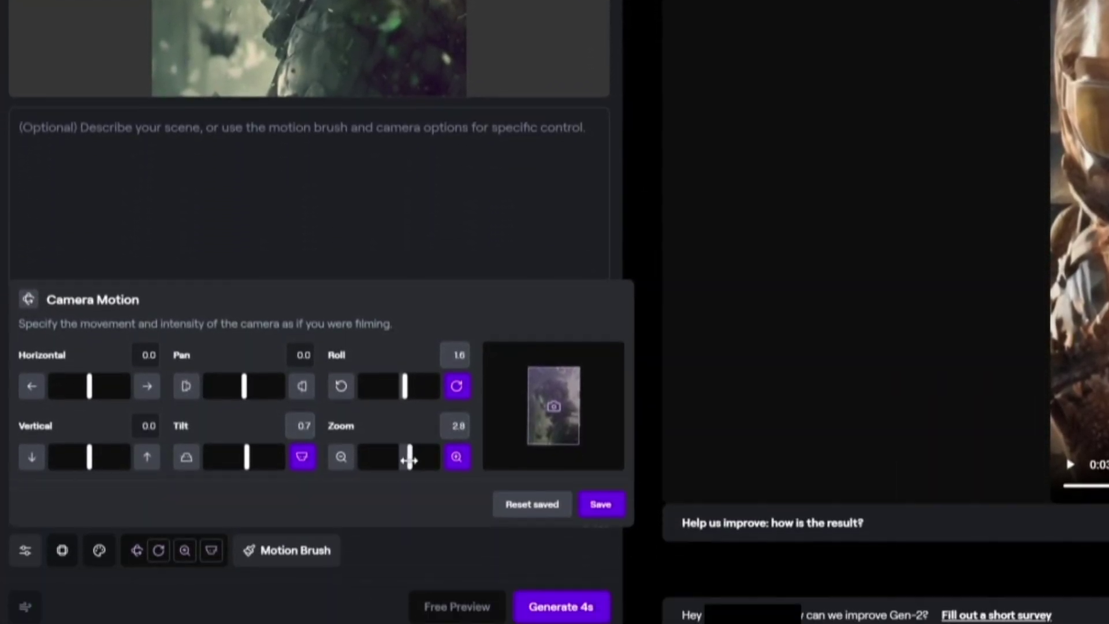
left_click_drag(409, 460, 361, 459)
left_click(306, 167)
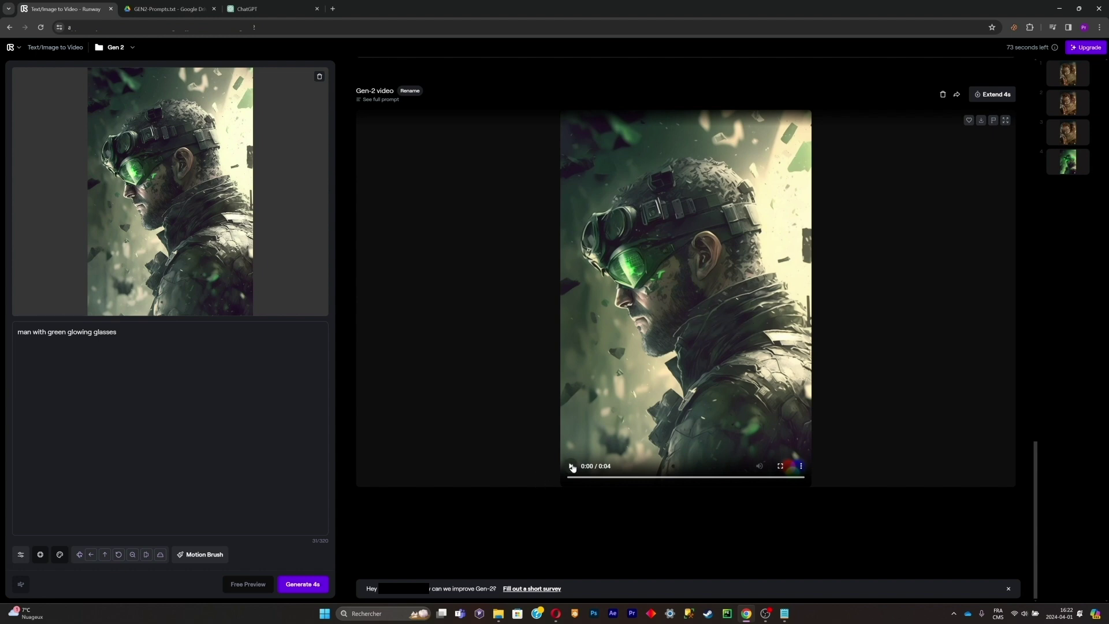
left_click(572, 466)
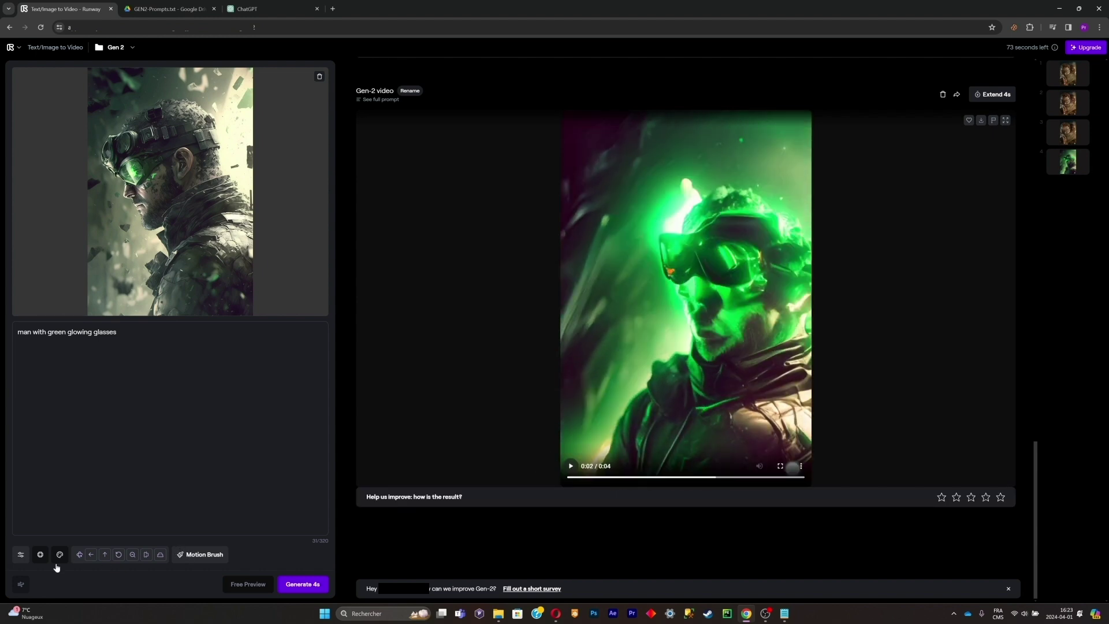
left_click(21, 554)
left_click_drag(92, 416, 515, 371)
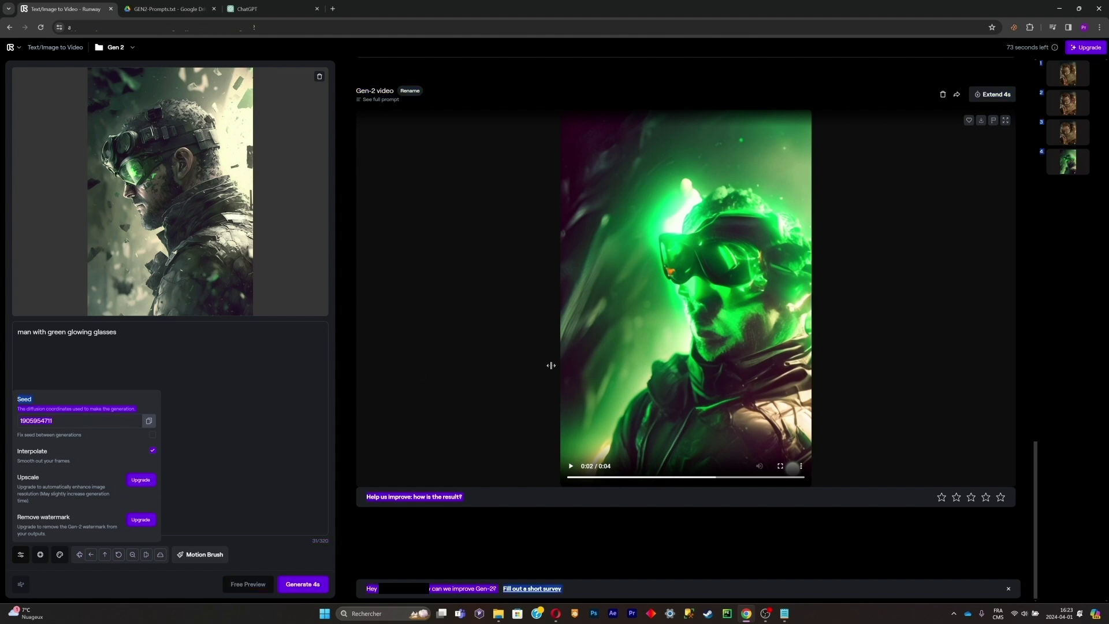
left_click(86, 459)
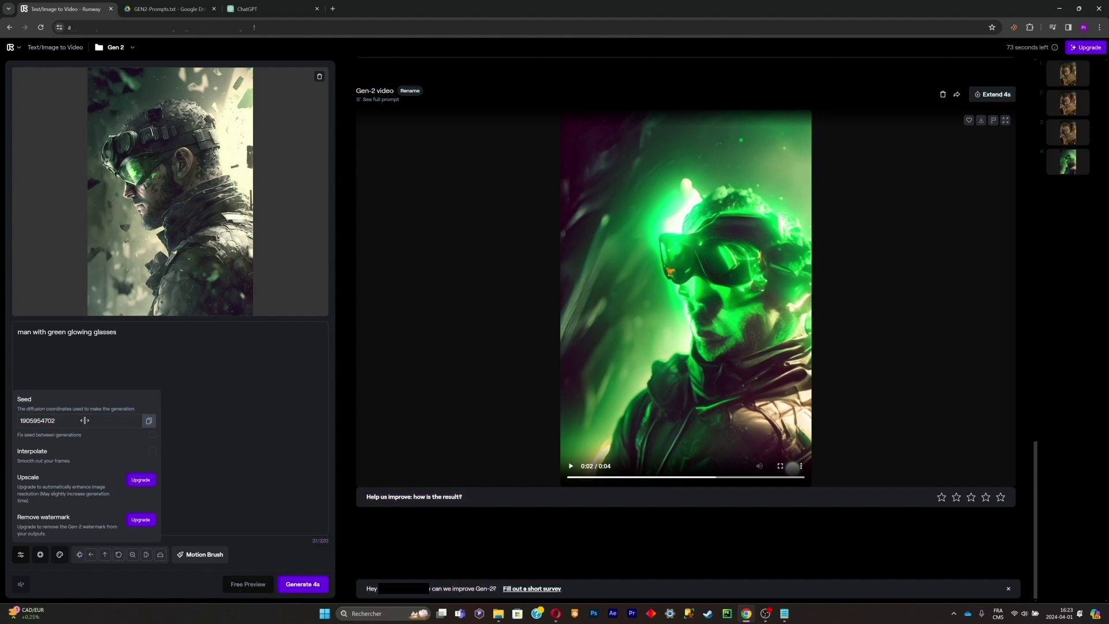
left_click_drag(85, 421, 209, 434)
left_click(97, 458)
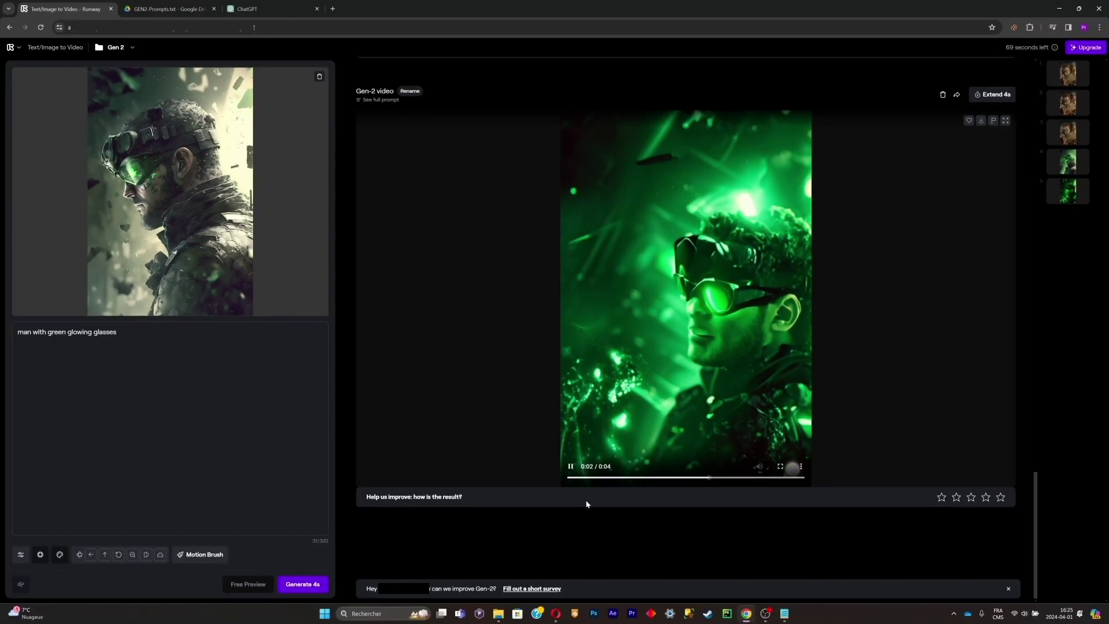
Download the green-glow clip as an MP4 and preview it in fullscreen
left_click(980, 123)
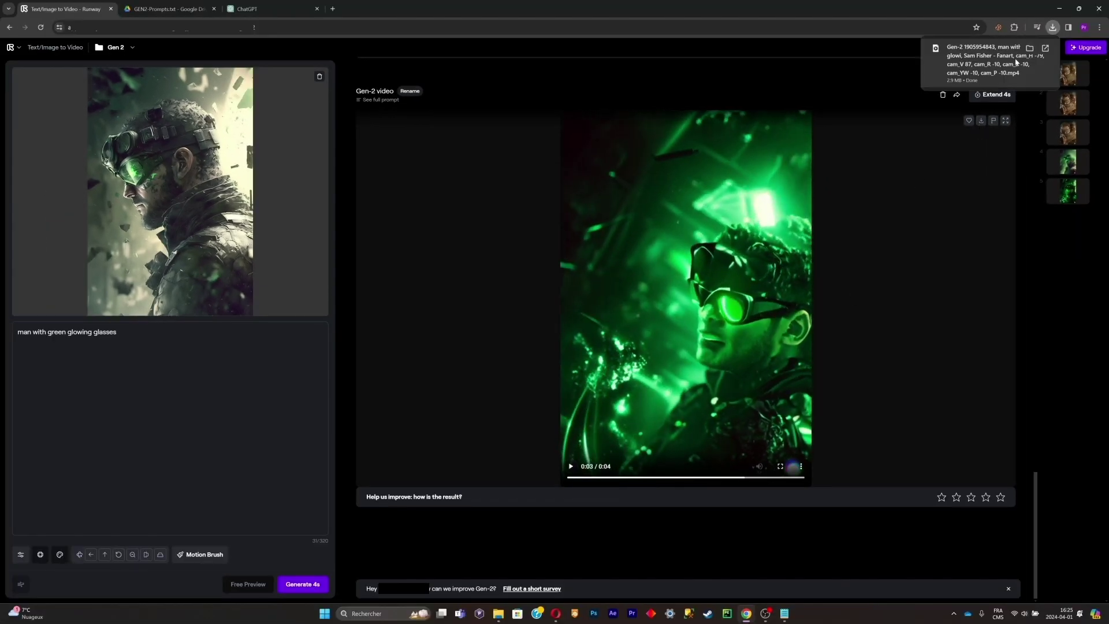
left_click(781, 466)
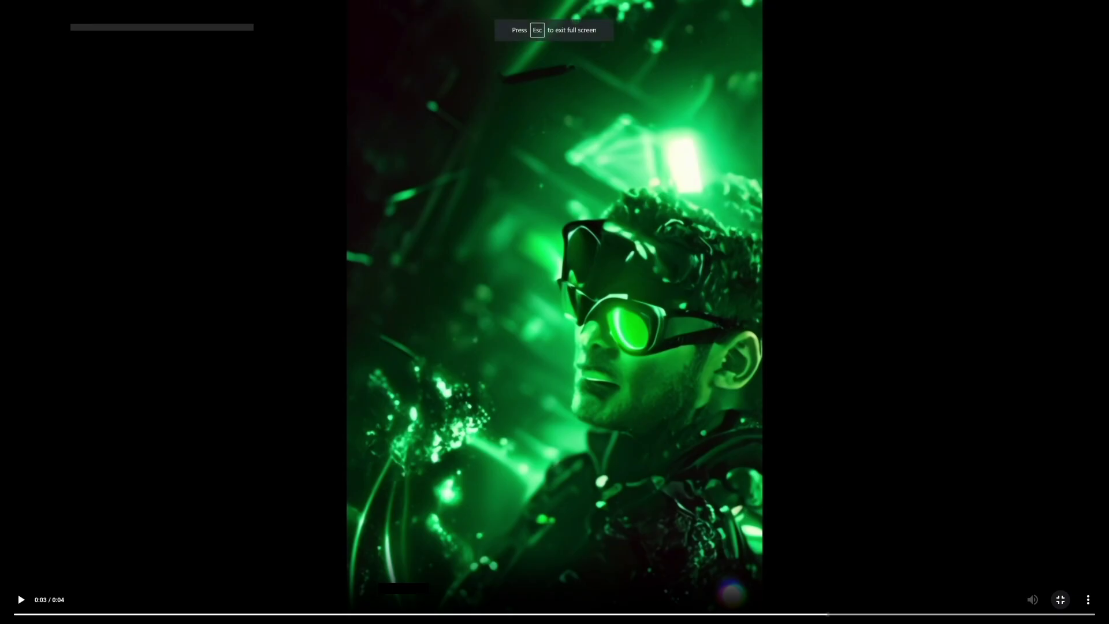
left_click(1068, 601)
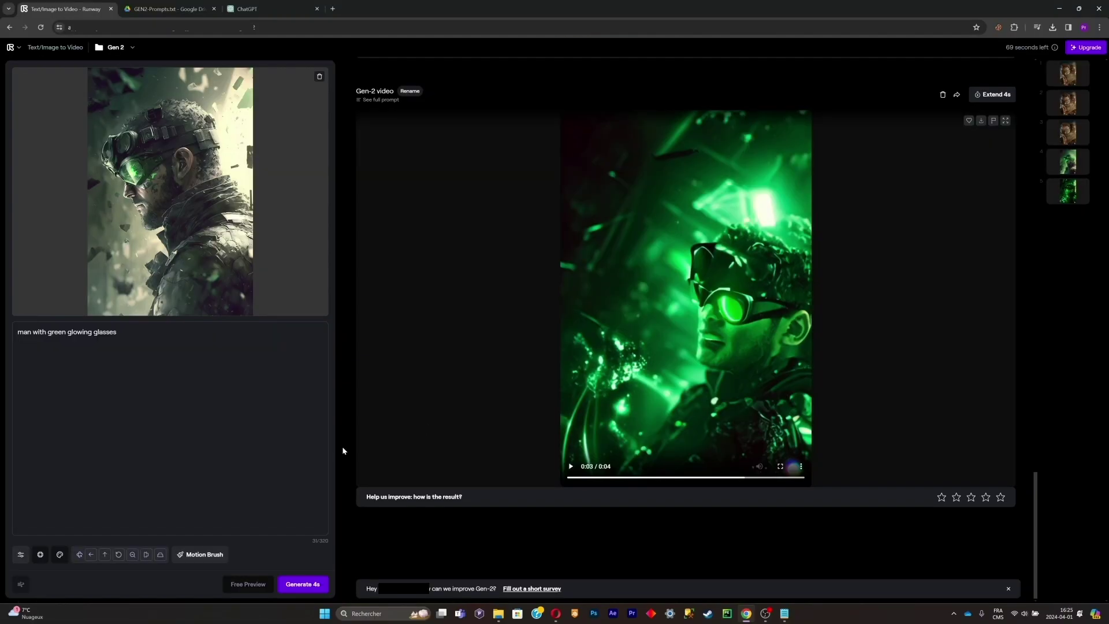